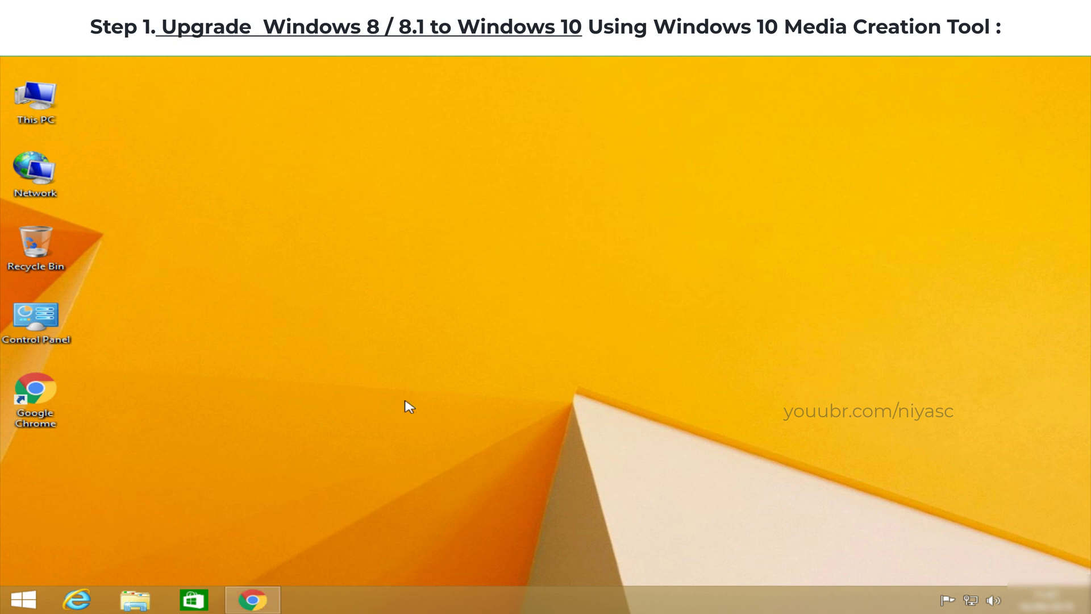
Step: Search 'download windows 10 media creation tool' in Chrome and save Microsoft's tool to the Desktop
click(254, 601)
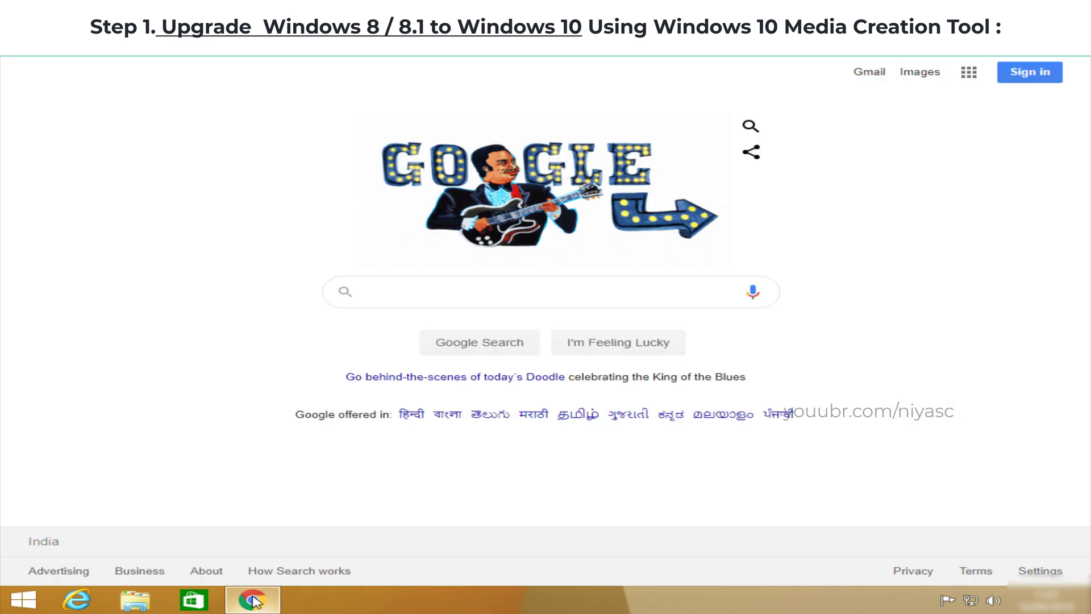
click(381, 301)
text(download )
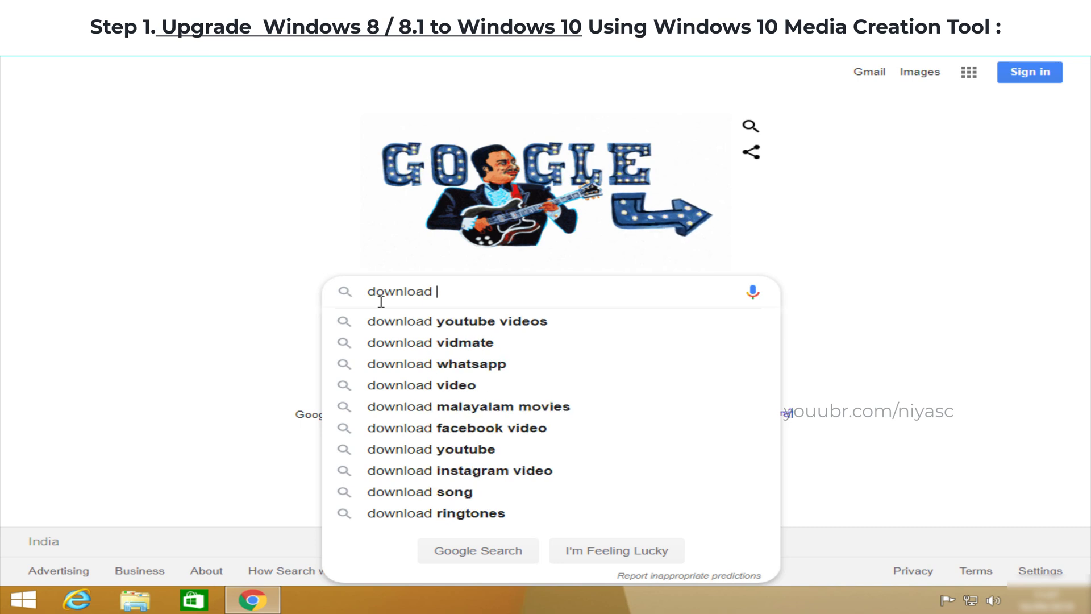
text(windows 10)
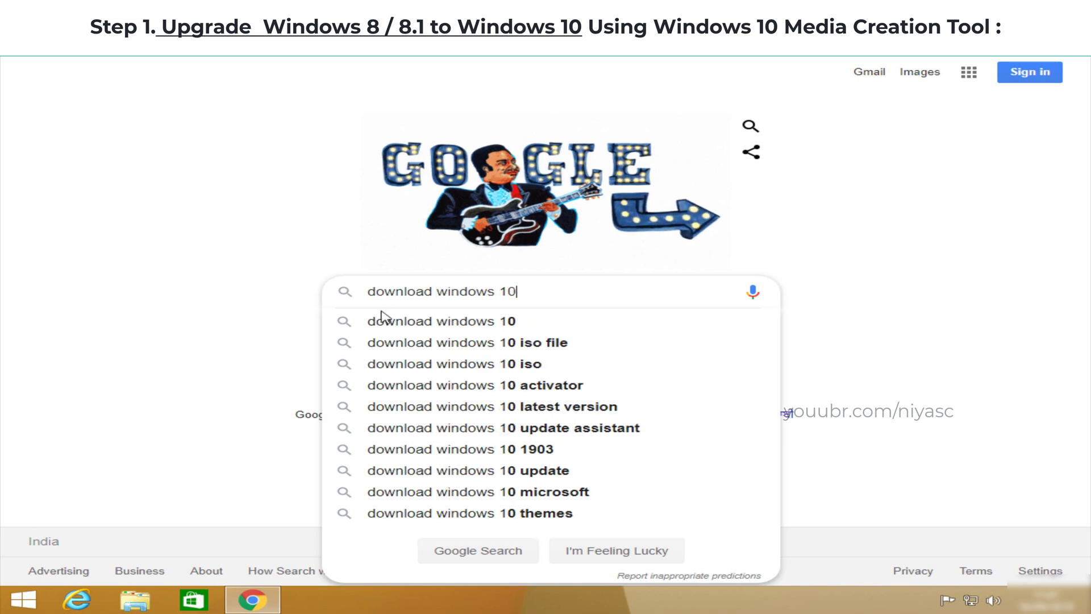
text( media crea)
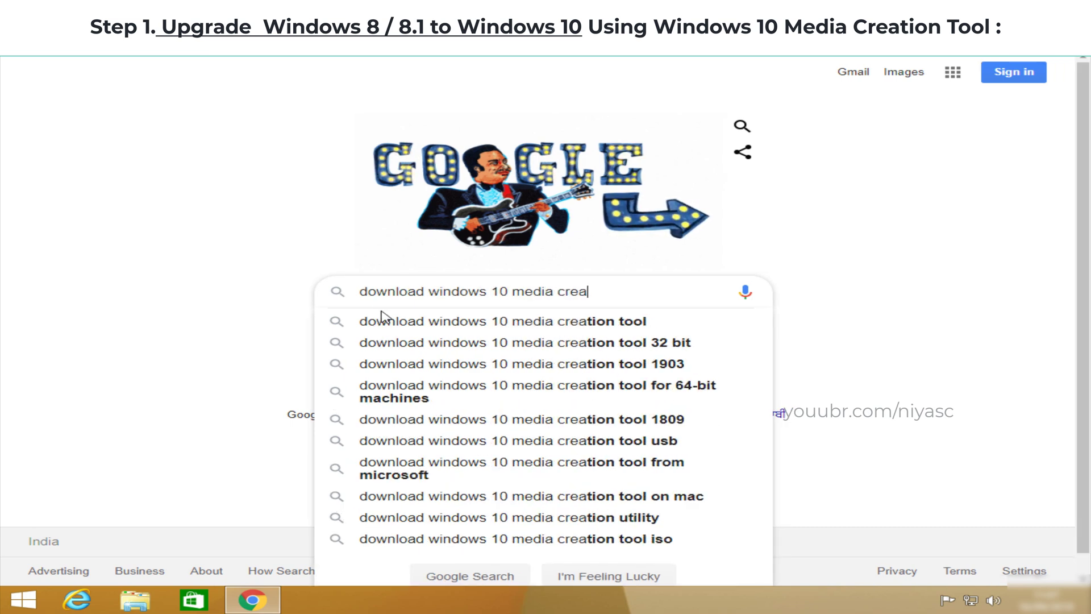
click(382, 320)
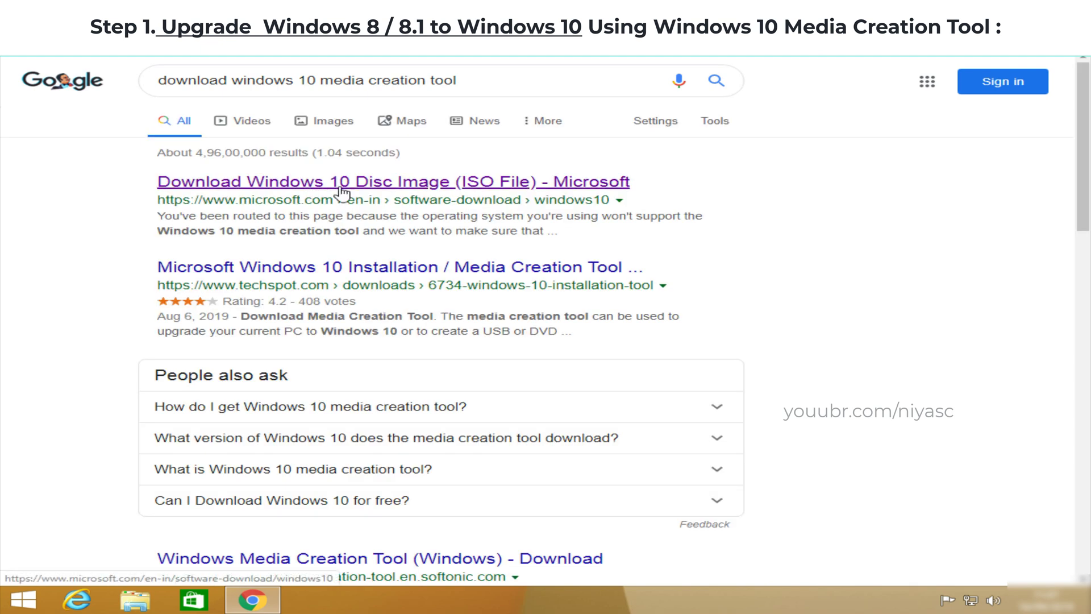
click(341, 190)
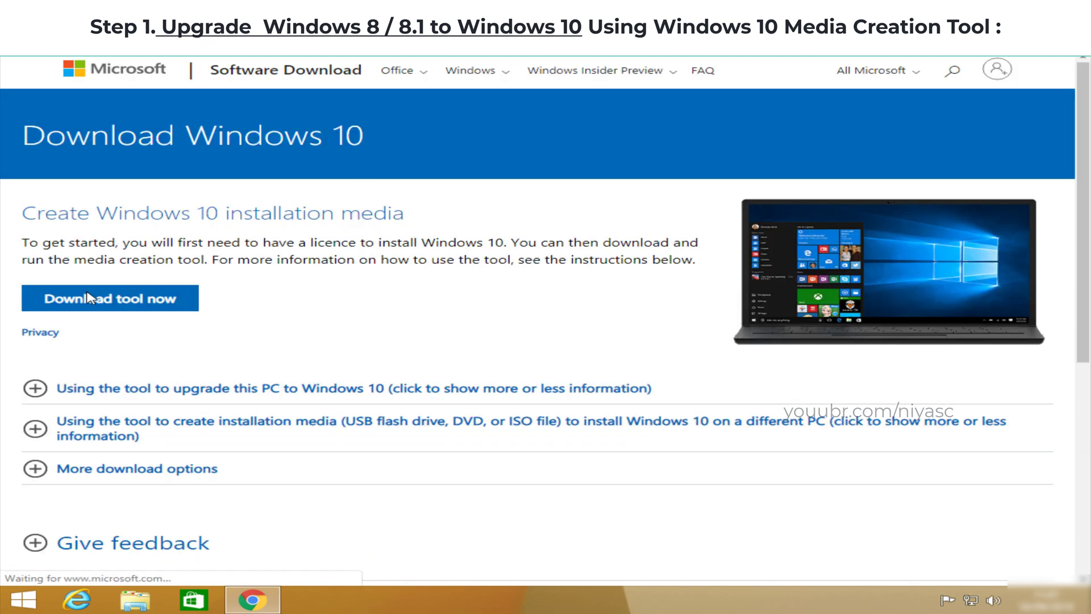
click(133, 305)
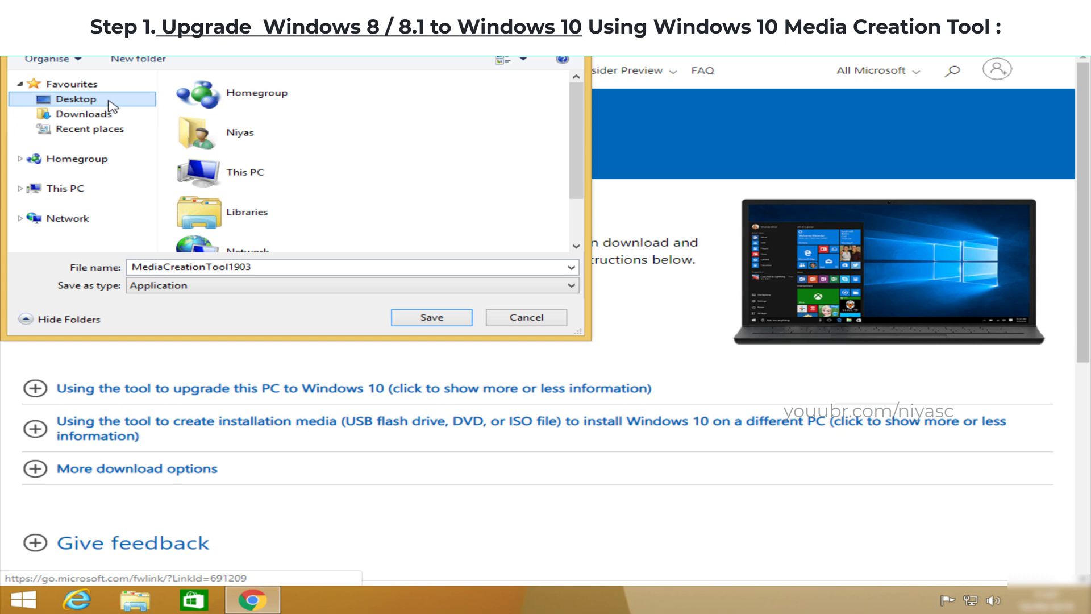
click(423, 317)
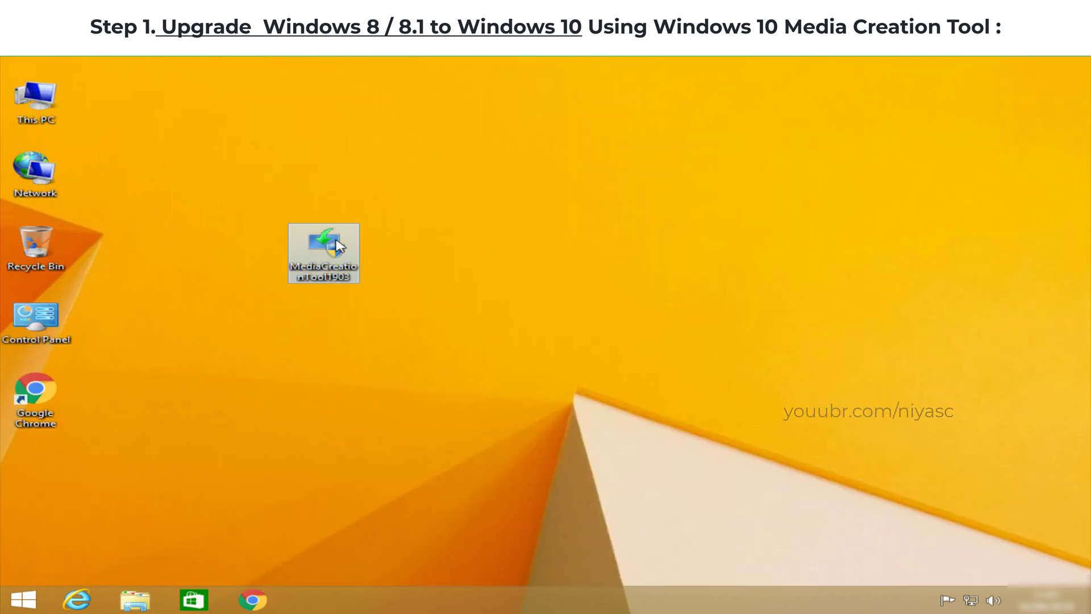
Step: Run MediaCreationTool1903 as administrator, accept the licence, and choose Upgrade this PC now
right_click(339, 246)
click(370, 265)
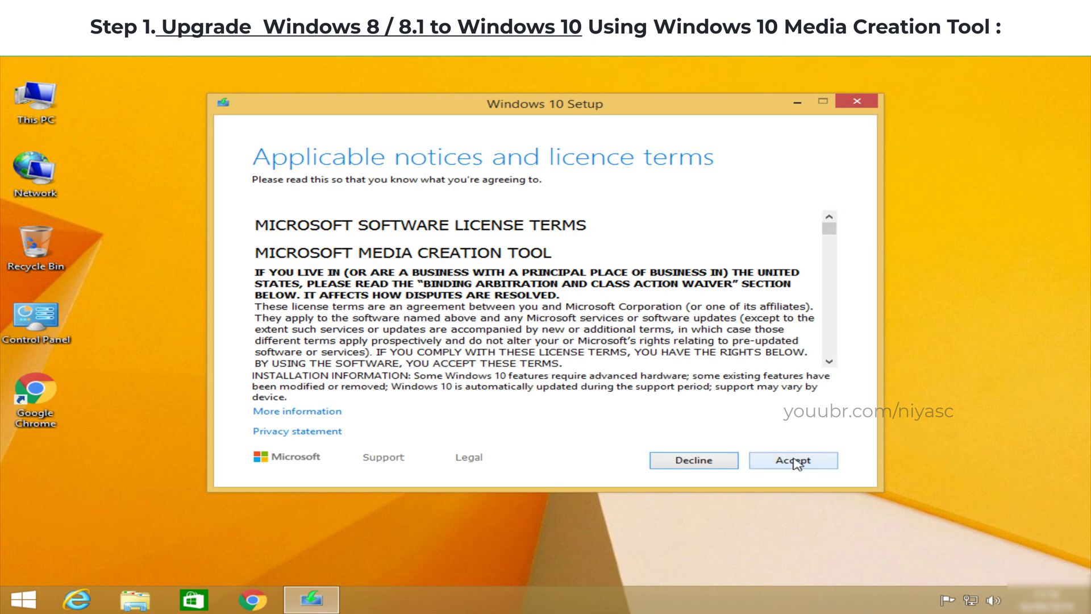
click(790, 461)
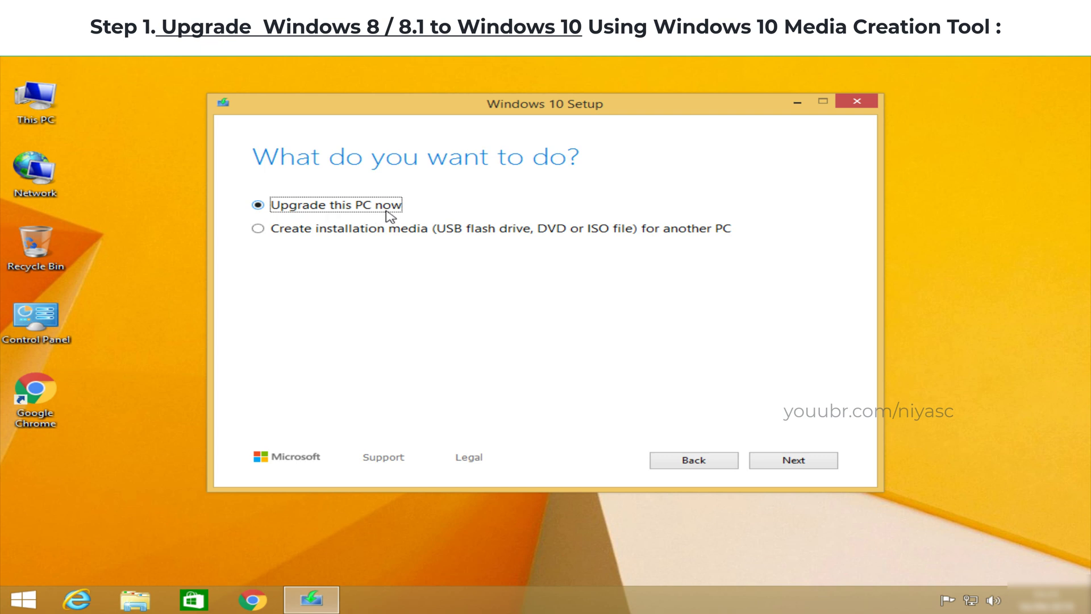
click(793, 461)
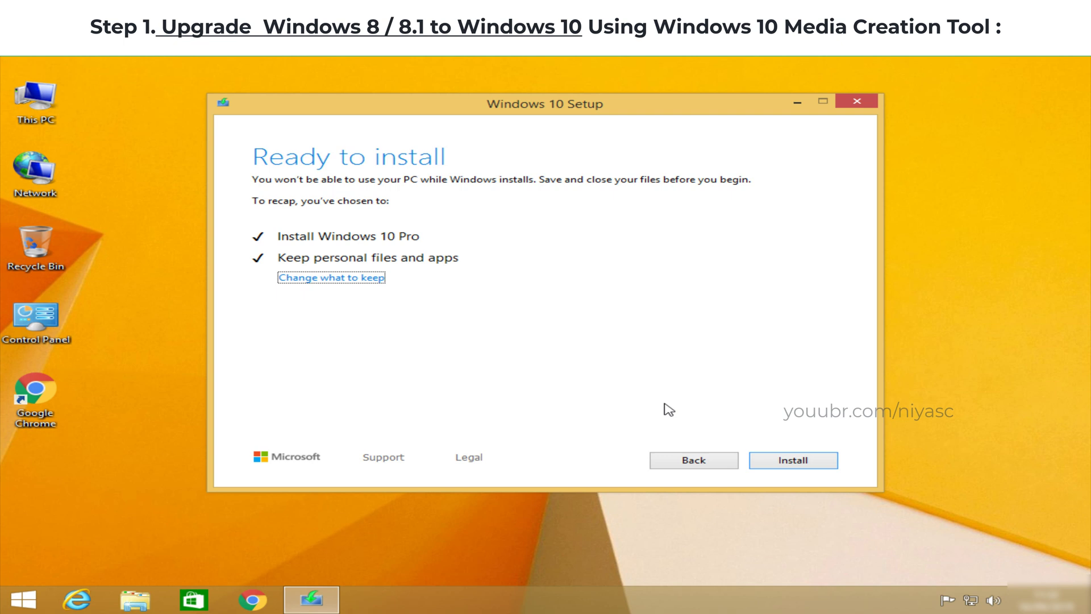
Step: Install Windows 10 Pro from the ready-to-install summary, keeping personal files and apps
click(783, 459)
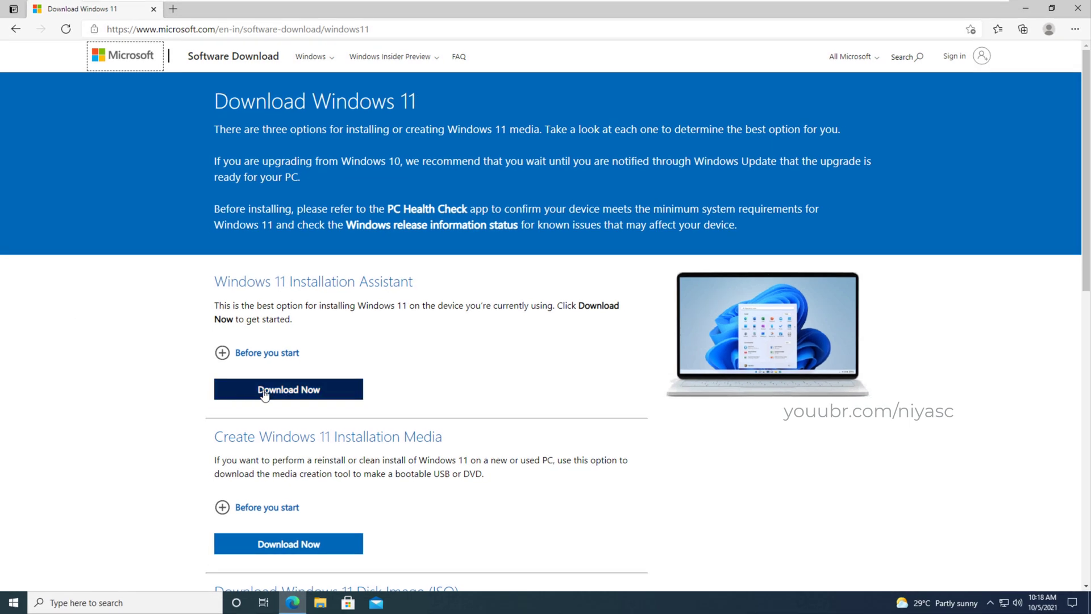
Step: Download the Windows 11 Installation Assistant from Edge, open it, and approve the UAC prompt
click(264, 394)
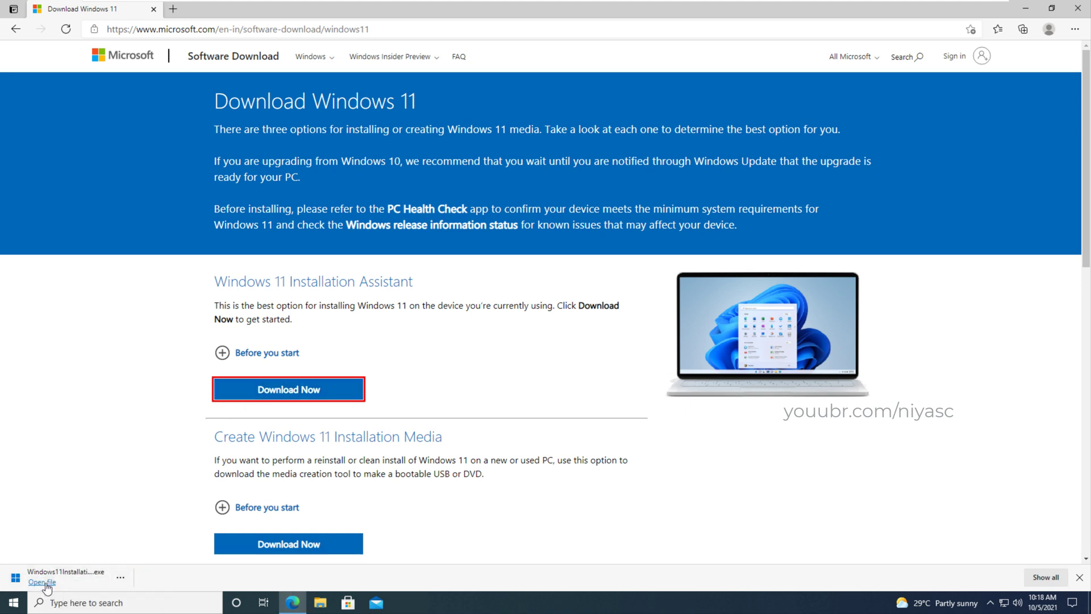
click(45, 582)
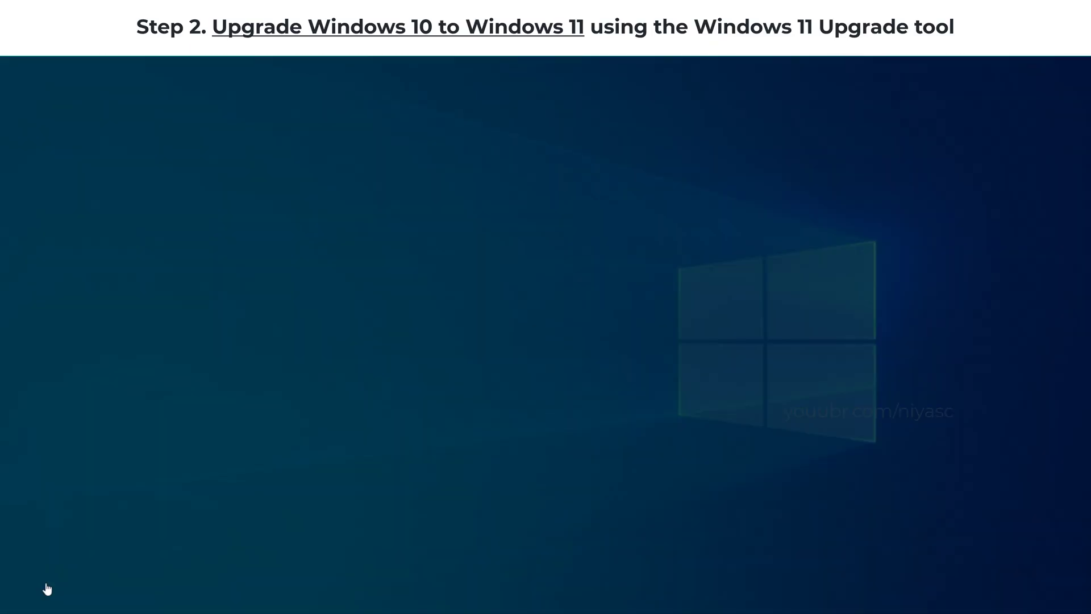
click(461, 381)
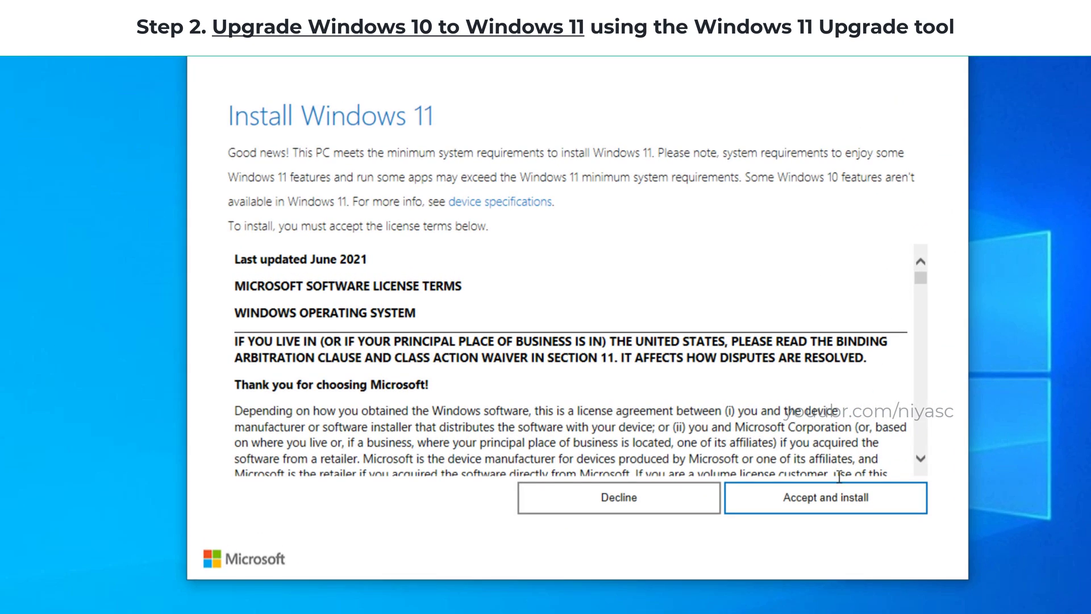
Step: Accept the Installation Assistant licence and let the Windows 11 install and restart finish
click(834, 503)
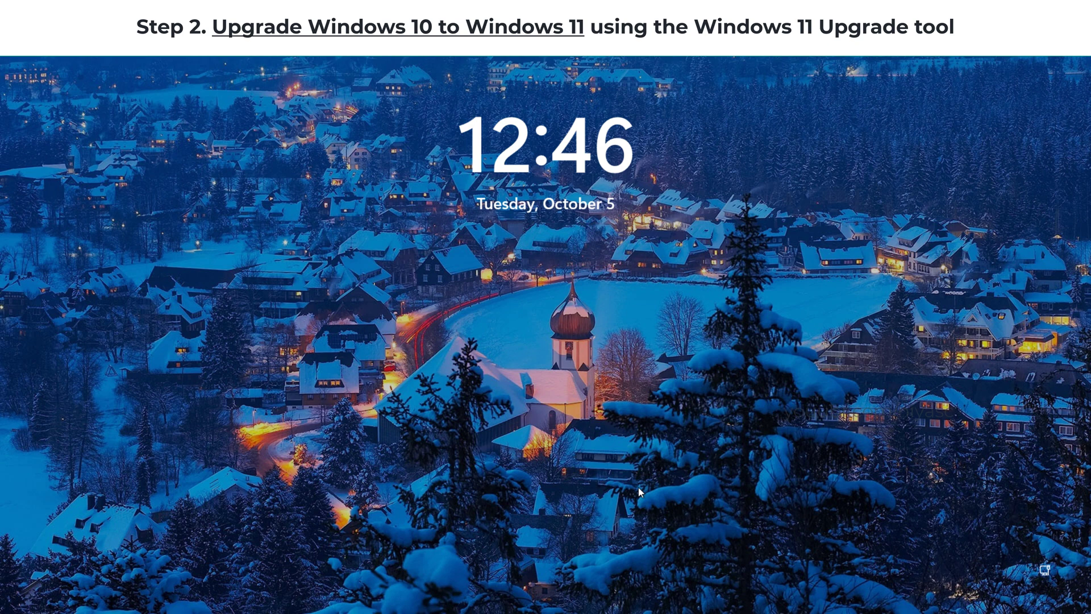
Step: Dismiss the Windows 11 lock screen and sign in with the account password
click(638, 486)
text(••••)
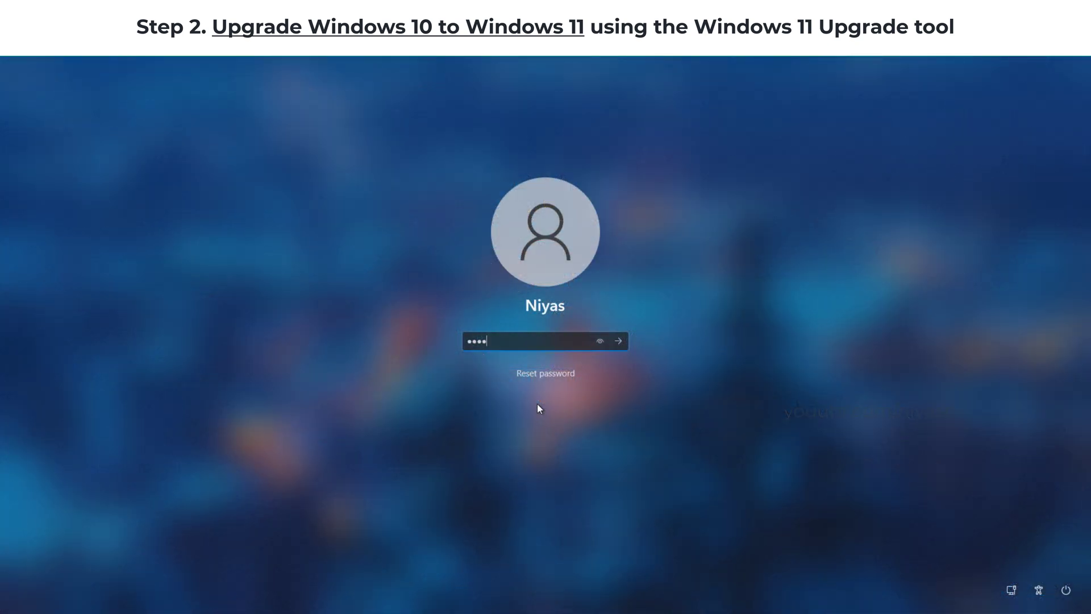
text(••)
key(Return)
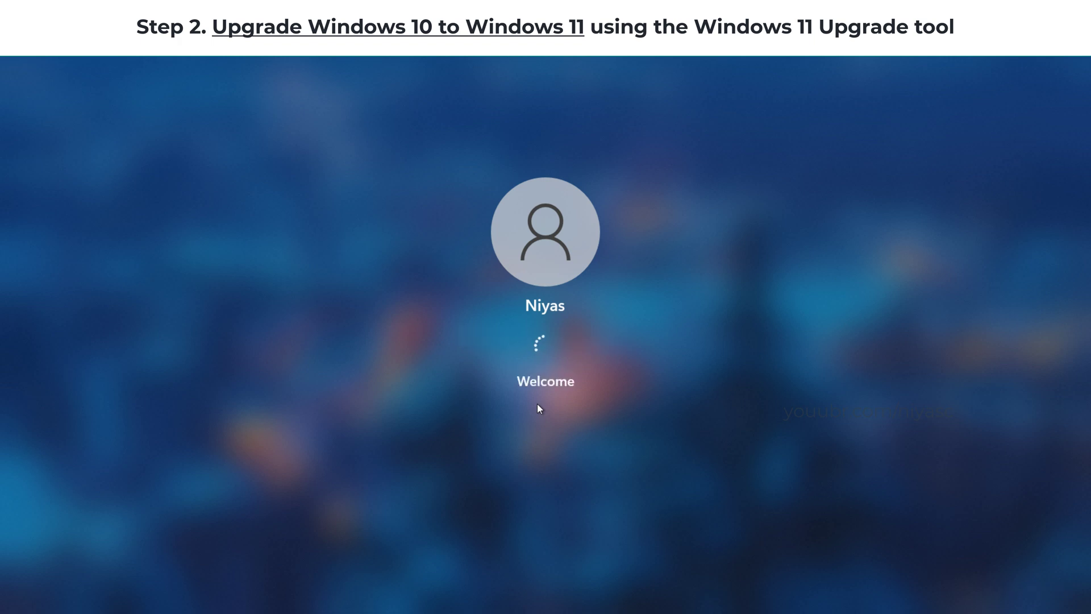